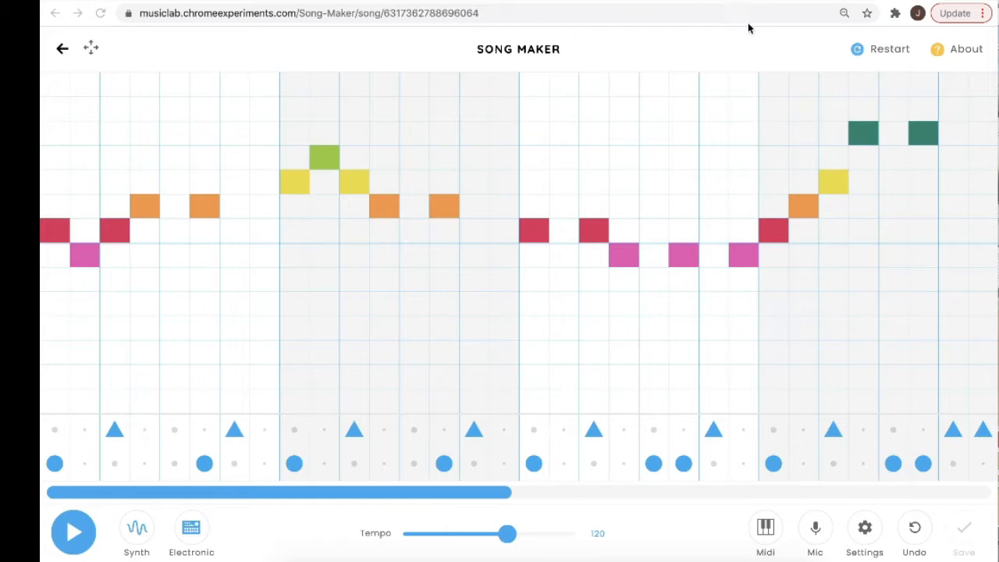
Search the web in a new tab for the music teacher's site and open its home page.
{"action": "key", "text": "super+t"}
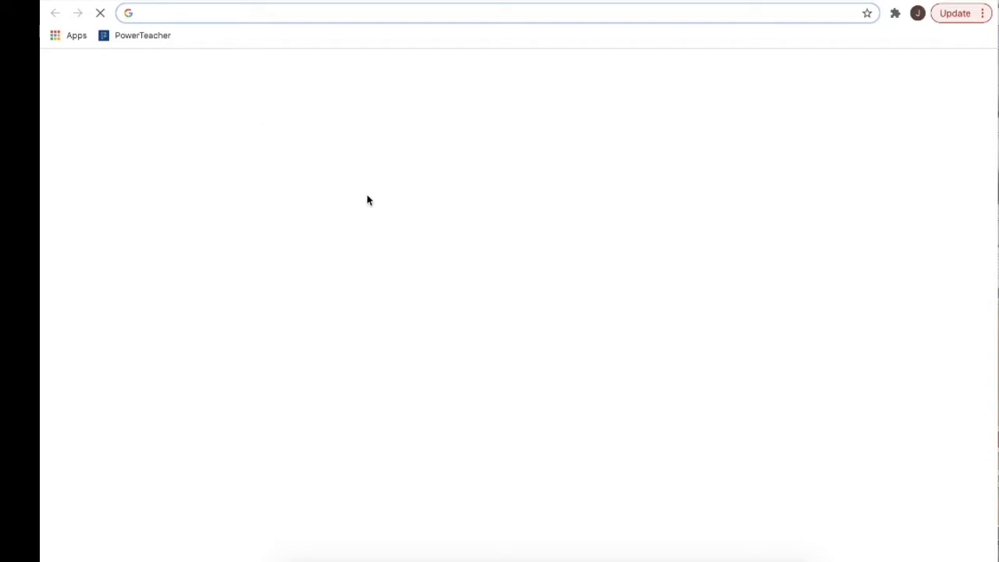
{"action": "left_click", "coordinate": [409, 271]}
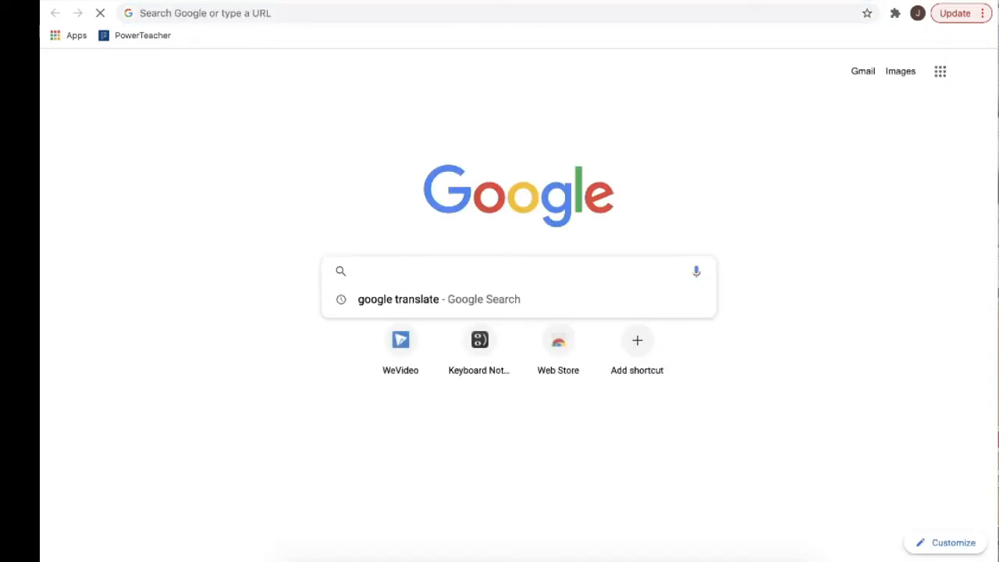
{"action": "type", "text": "mr ve"}
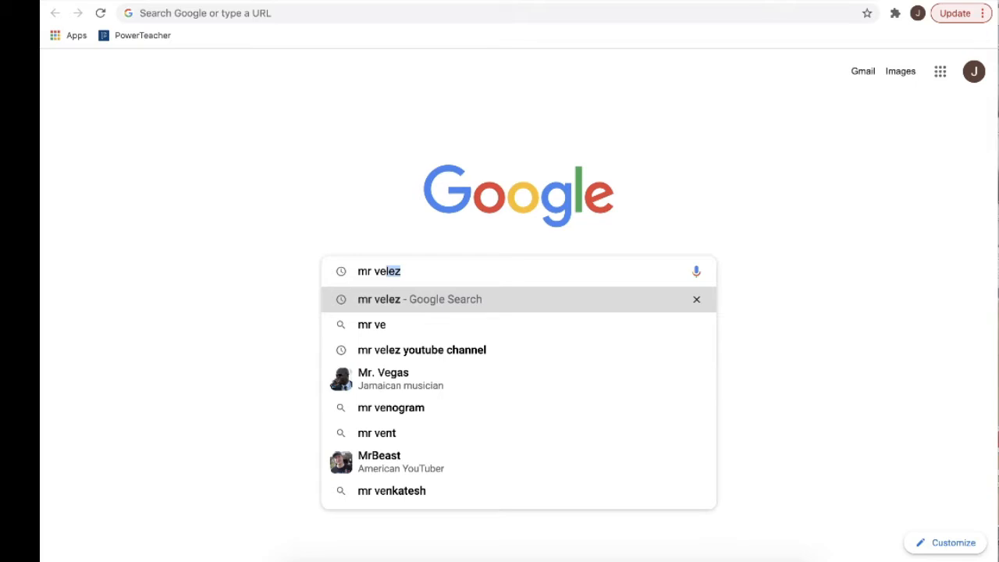
{"action": "key", "text": "Return"}
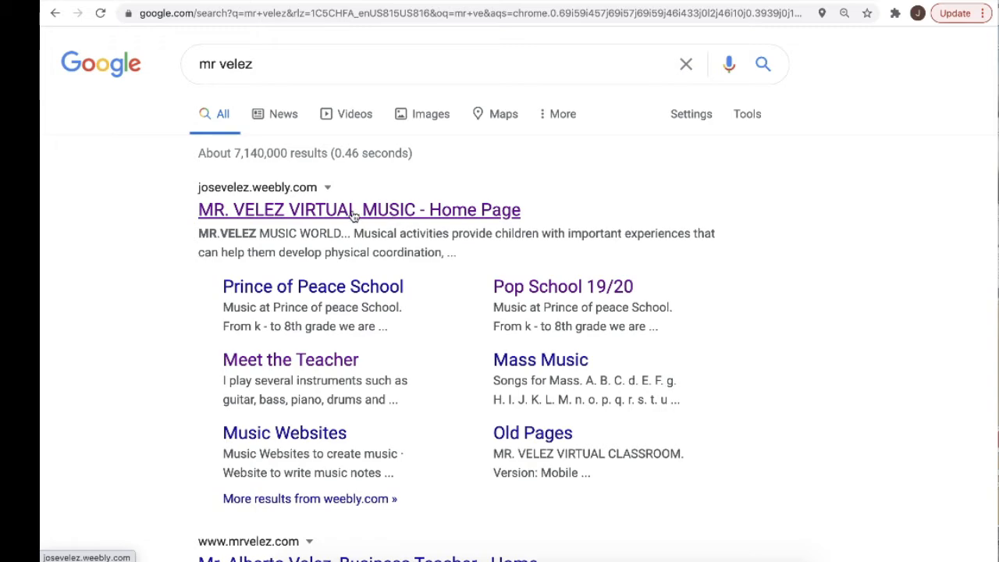
{"action": "left_click", "coordinate": [353, 215]}
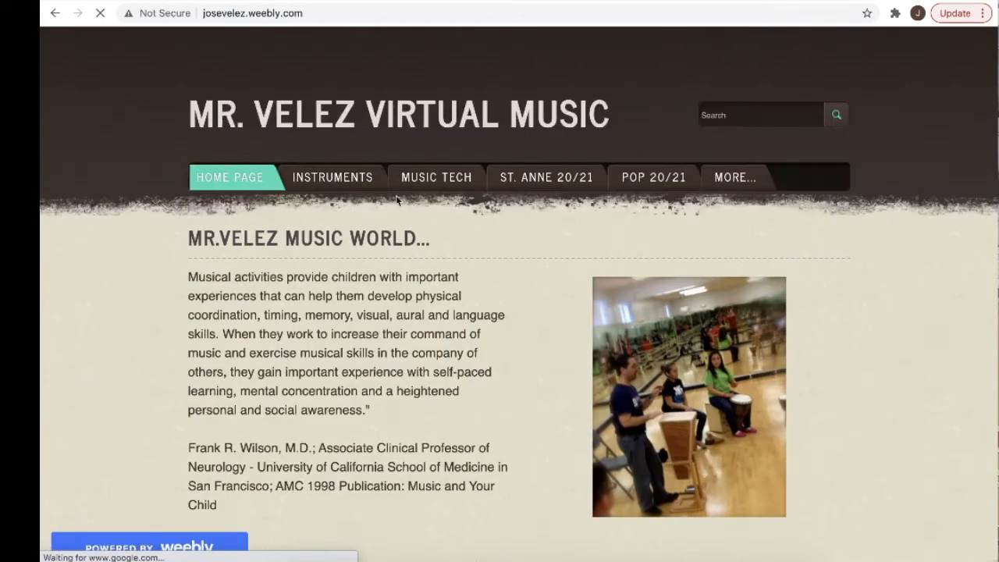
Open the Song Maker Lab Intro page from the site's Chrome Music Lab section and look through its tutorial videos.
{"action": "mouse_move", "coordinate": [449, 184]}
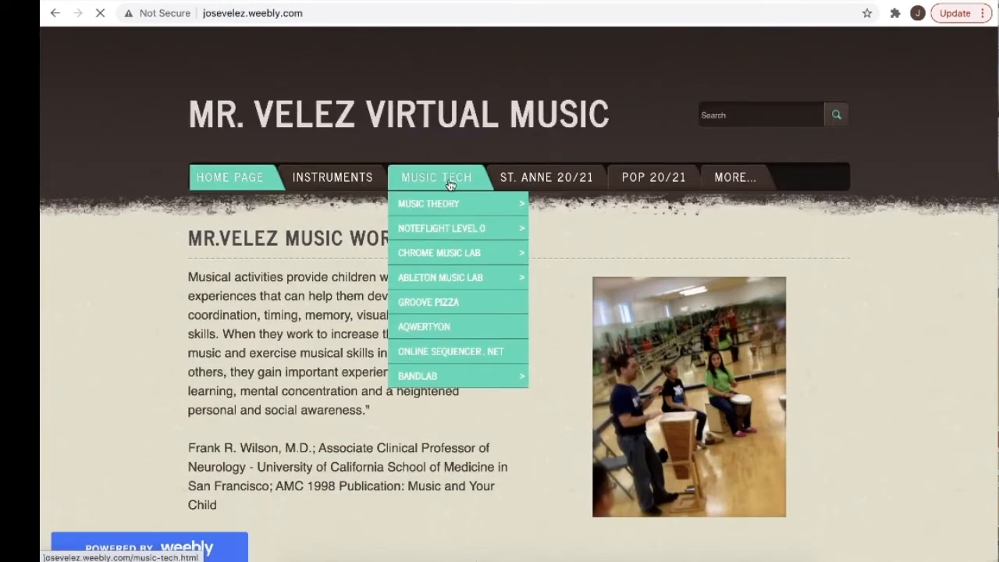
{"action": "mouse_move", "coordinate": [438, 253]}
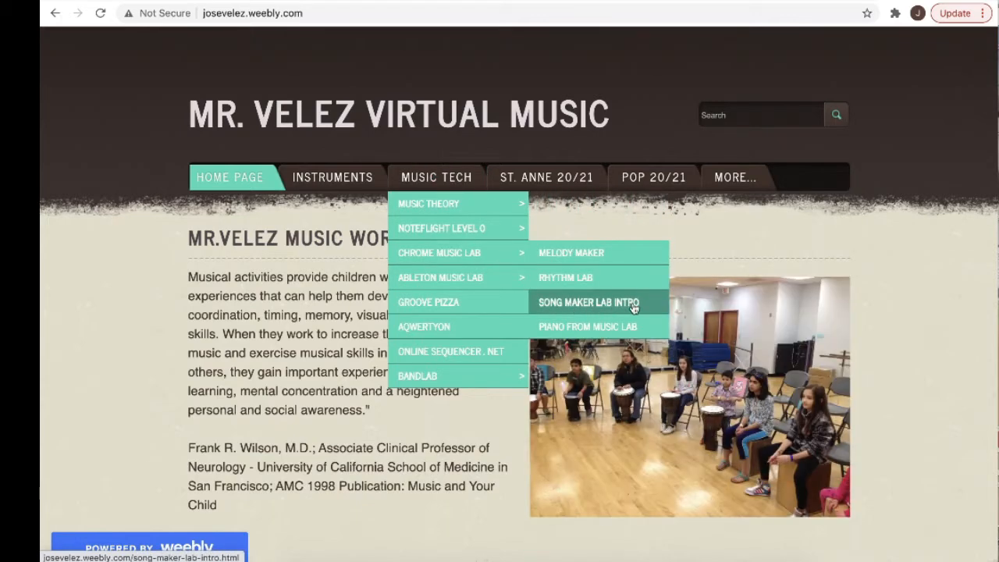
{"action": "left_click", "coordinate": [605, 305]}
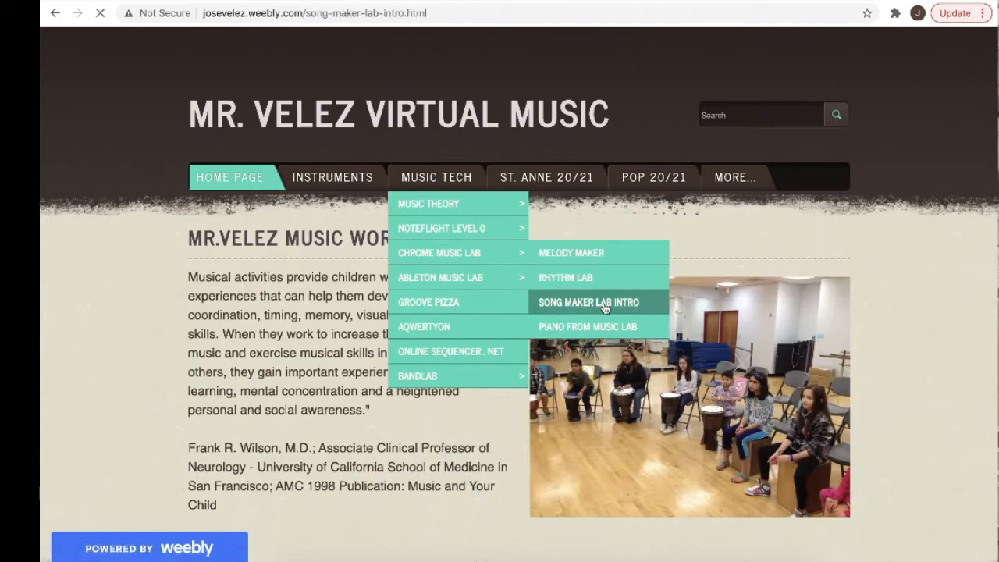
{"action": "scroll", "coordinate": [644, 296], "scroll_direction": "down", "scroll_amount": 5}
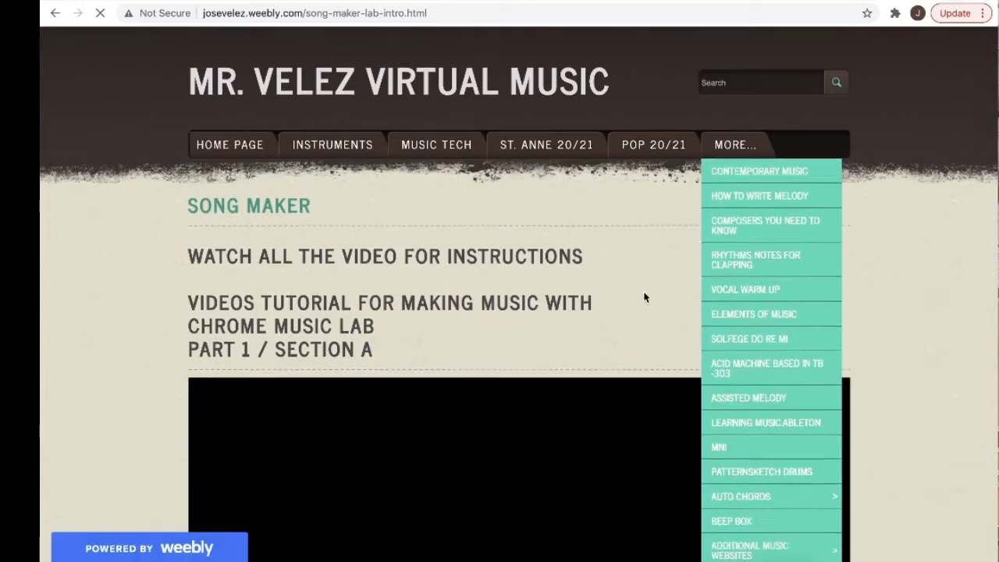
{"action": "scroll", "coordinate": [646, 297], "scroll_direction": "down", "scroll_amount": 1}
{"action": "scroll", "coordinate": [646, 297], "scroll_direction": "up", "scroll_amount": 2}
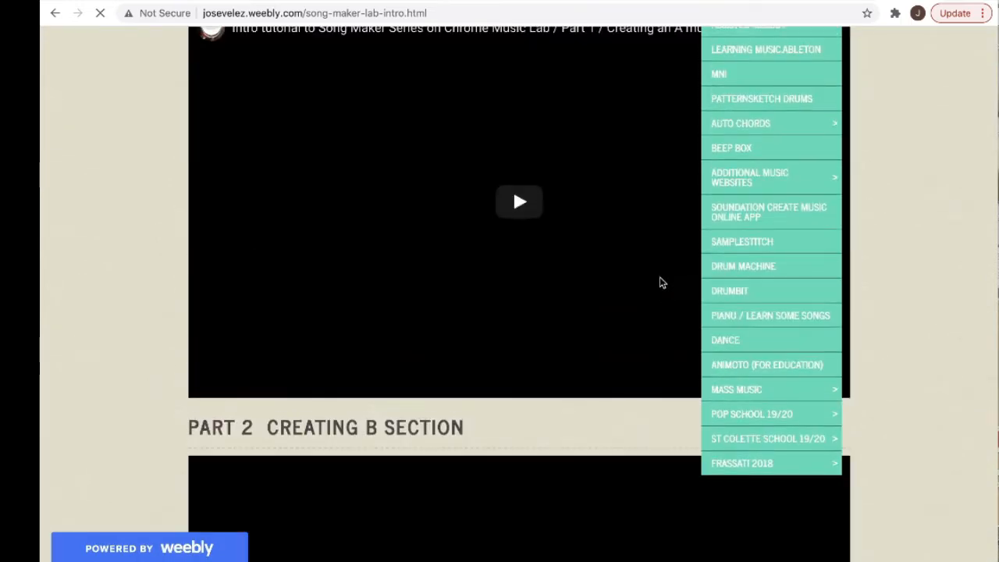
{"action": "scroll", "coordinate": [614, 291], "scroll_direction": "up", "scroll_amount": 2}
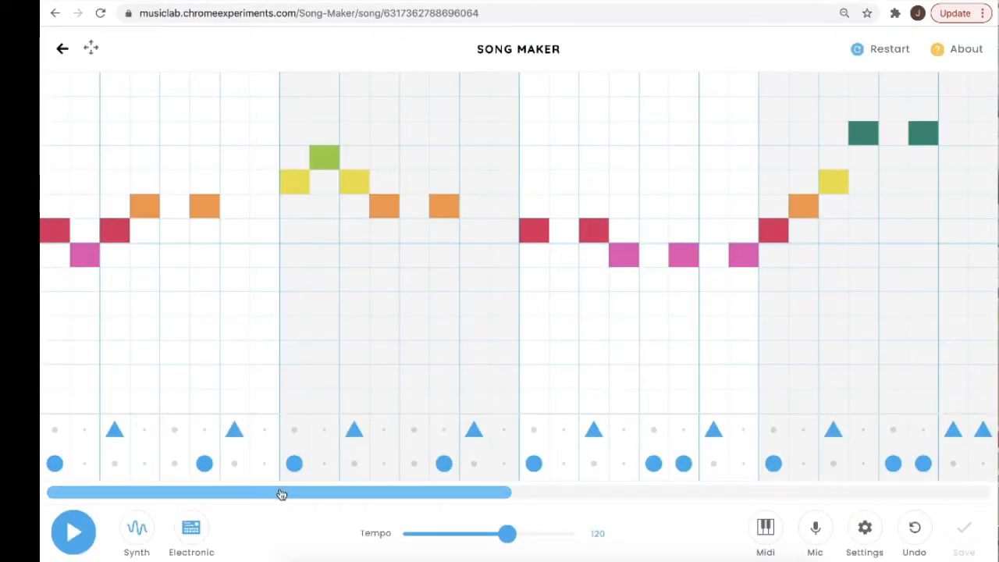
Return to Song Maker, look over the whole song, and check and confirm its length, beat, scale and range settings.
{"action": "left_click_drag", "start_coordinate": [281, 492], "coordinate": [252, 492]}
{"action": "left_click_drag", "start_coordinate": [343, 497], "coordinate": [856, 500]}
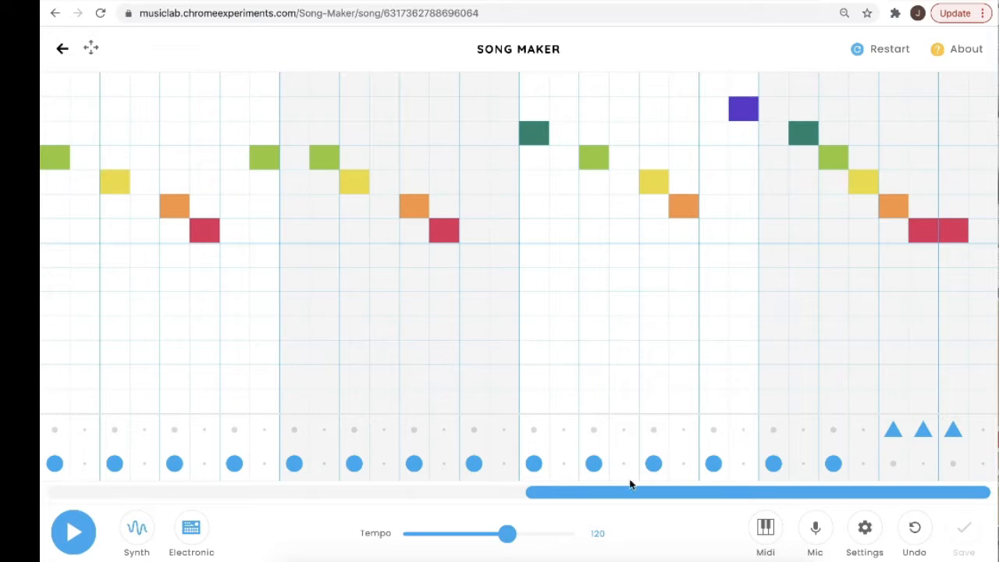
{"action": "left_click_drag", "start_coordinate": [649, 495], "coordinate": [624, 495]}
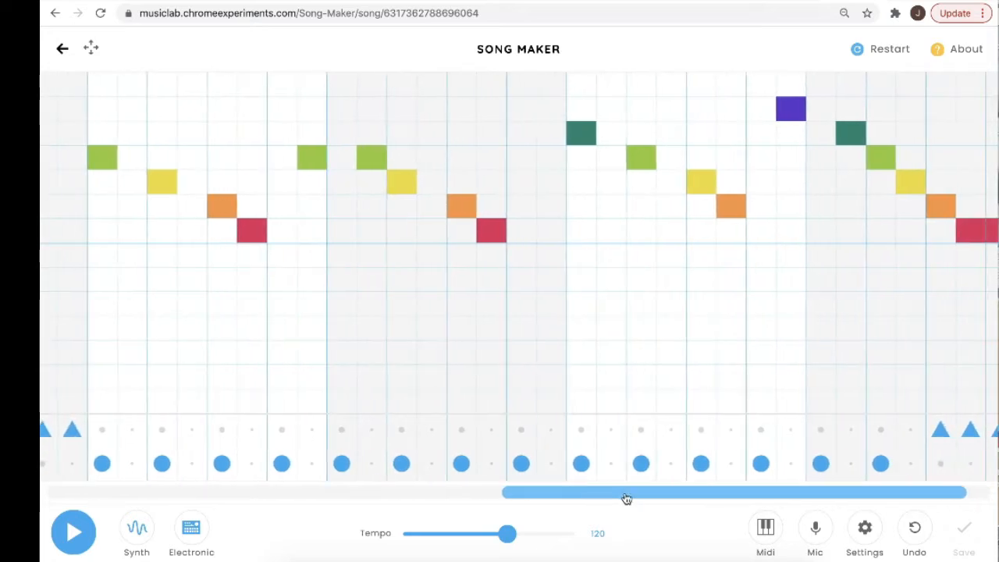
{"action": "left_click", "coordinate": [867, 529]}
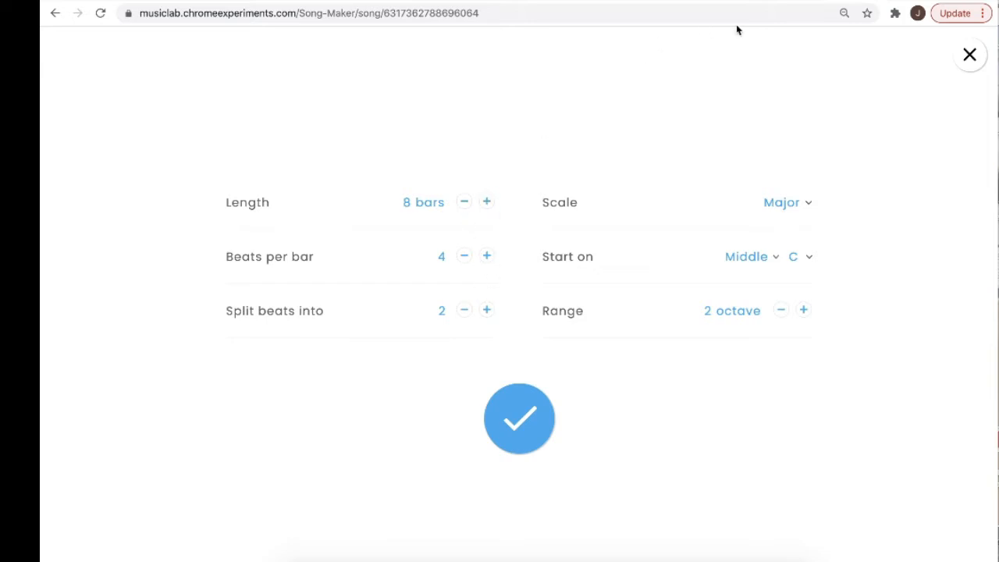
{"action": "left_click", "coordinate": [521, 440]}
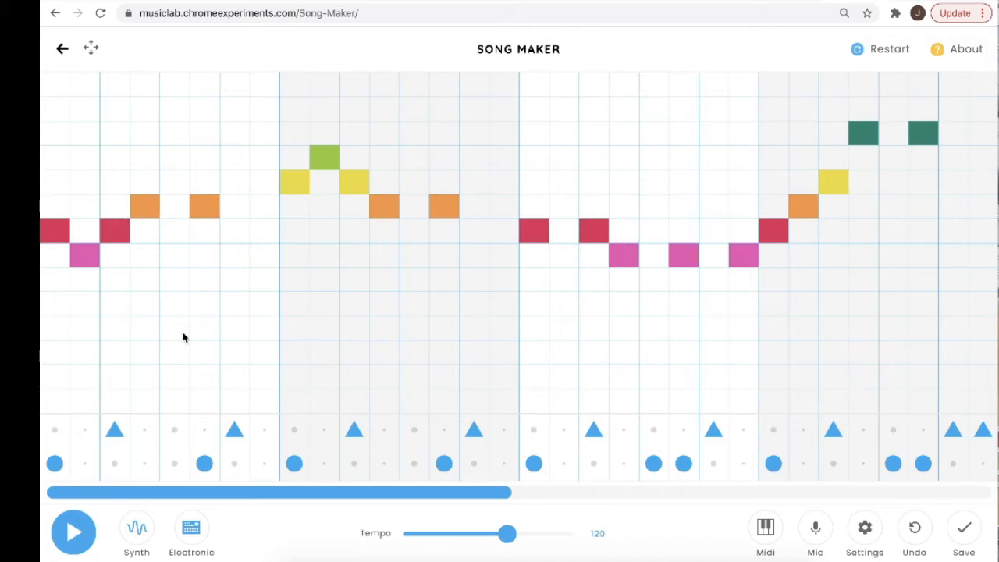
Play the song from its first bar and stop playback.
{"action": "scroll", "coordinate": [622, 260], "scroll_direction": "right", "scroll_amount": 15}
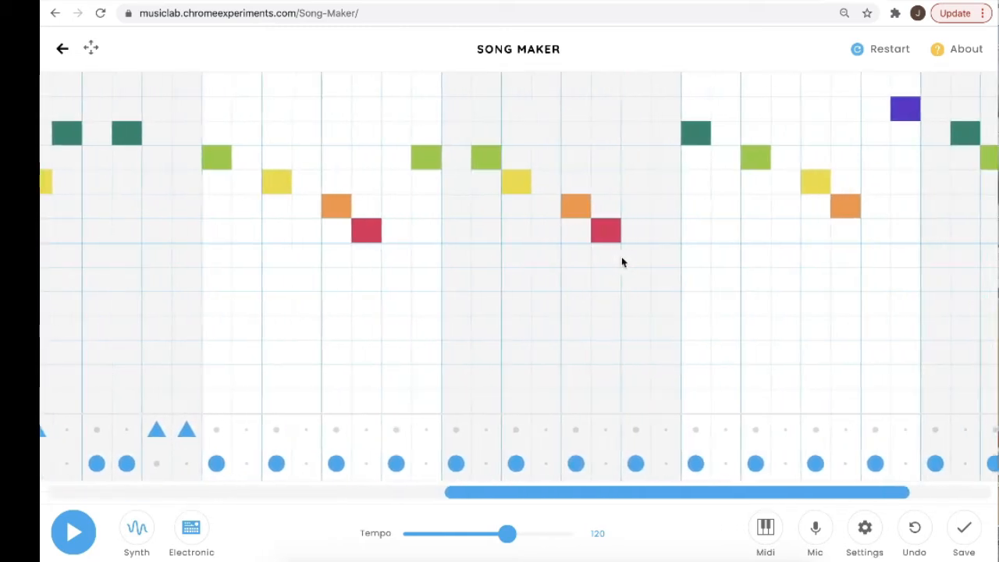
{"action": "scroll", "coordinate": [622, 262], "scroll_direction": "right", "scroll_amount": 2}
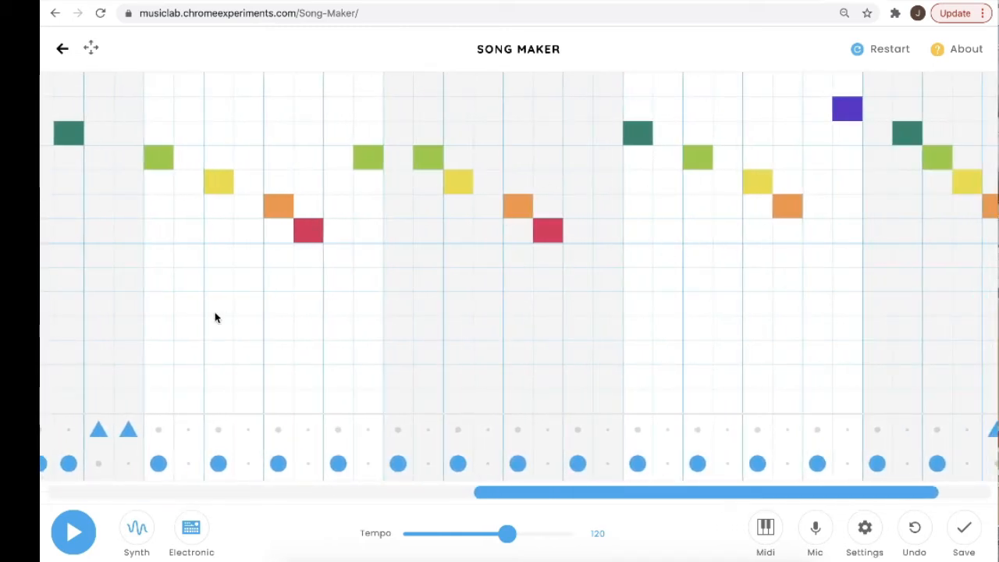
{"action": "scroll", "coordinate": [216, 317], "scroll_direction": "left", "scroll_amount": 15}
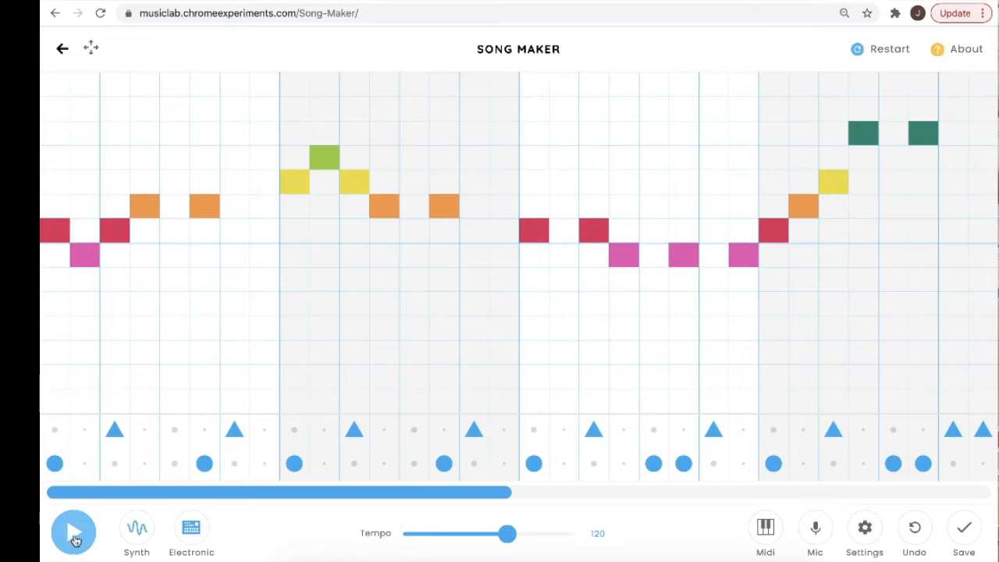
{"action": "left_click", "coordinate": [74, 537]}
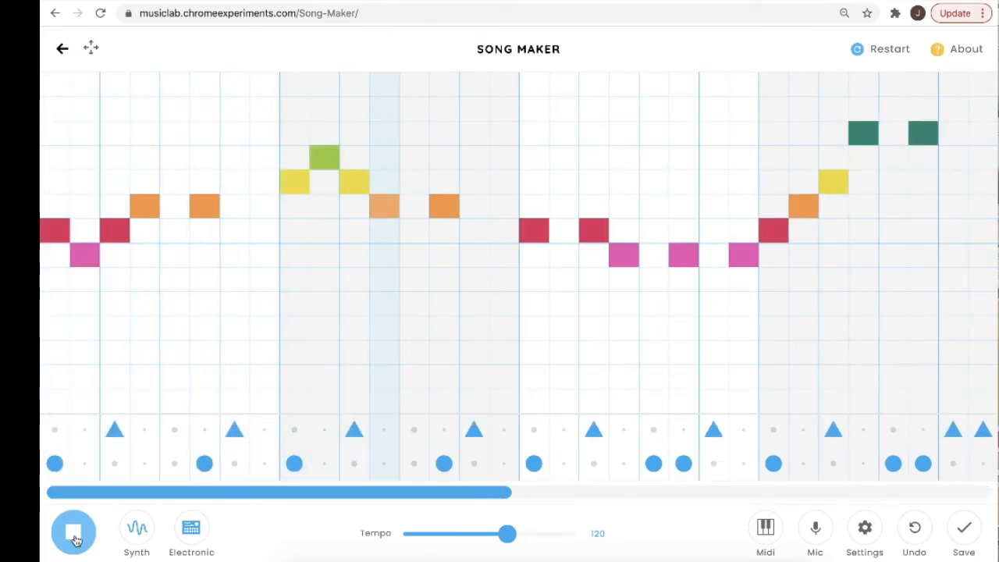
{"action": "left_click", "coordinate": [74, 537]}
Compare the melody and percussion patterns of the song's first four bars with those of its last four bars.
{"action": "scroll", "coordinate": [438, 322], "scroll_direction": "right", "scroll_amount": 10}
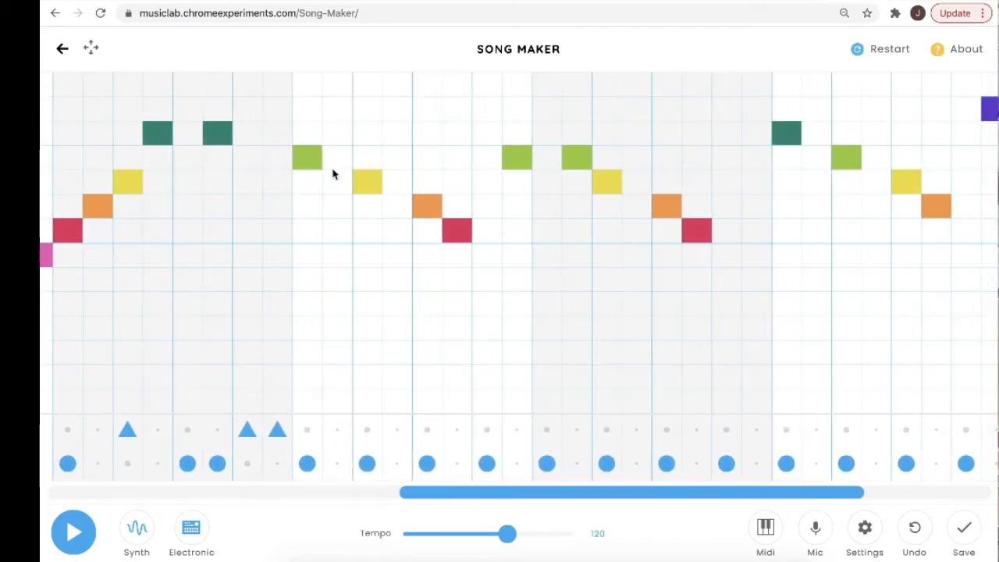
{"action": "scroll", "coordinate": [457, 250], "scroll_direction": "right", "scroll_amount": 5}
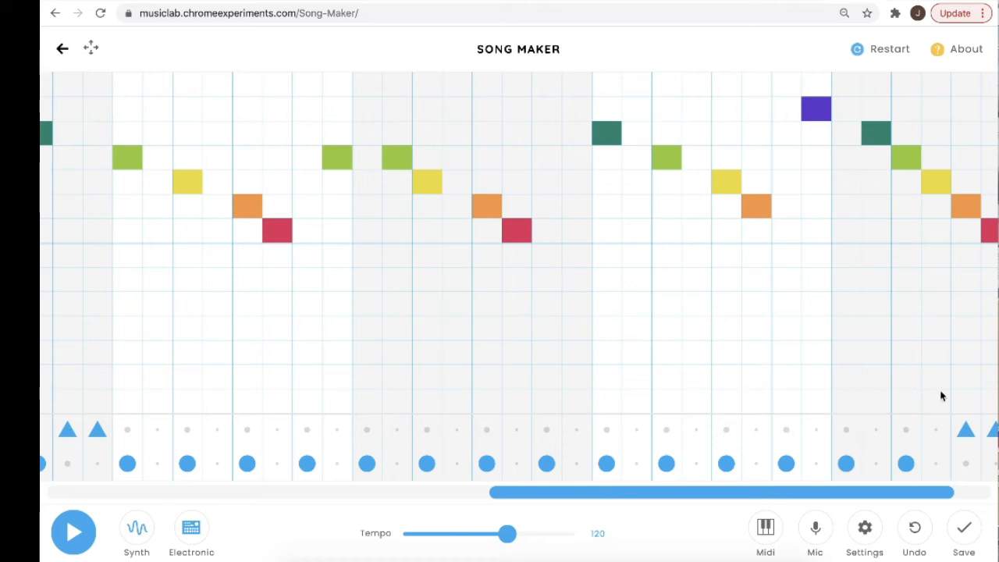
{"action": "scroll", "coordinate": [948, 396], "scroll_direction": "right", "scroll_amount": 2}
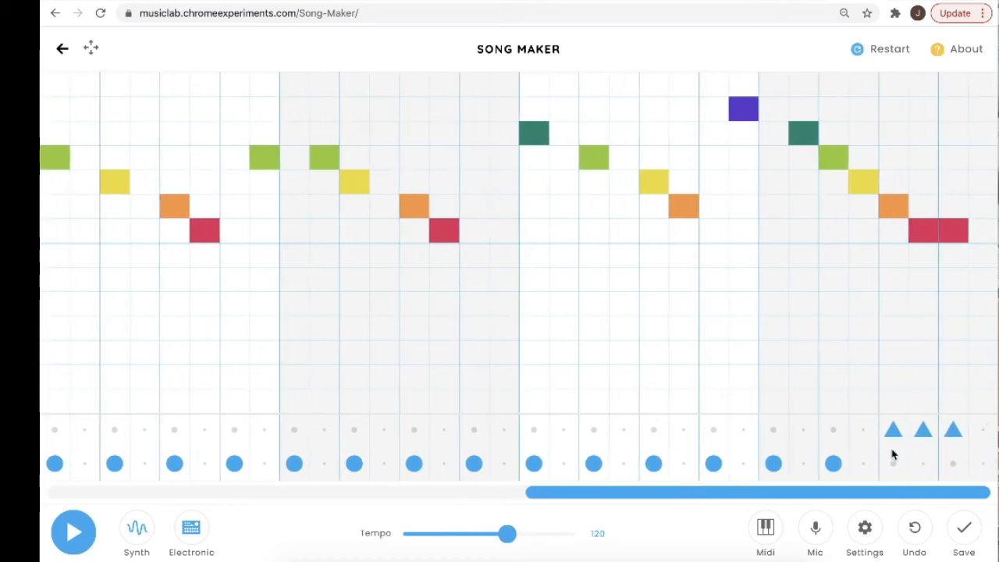
{"action": "scroll", "coordinate": [708, 403], "scroll_direction": "left", "scroll_amount": 1}
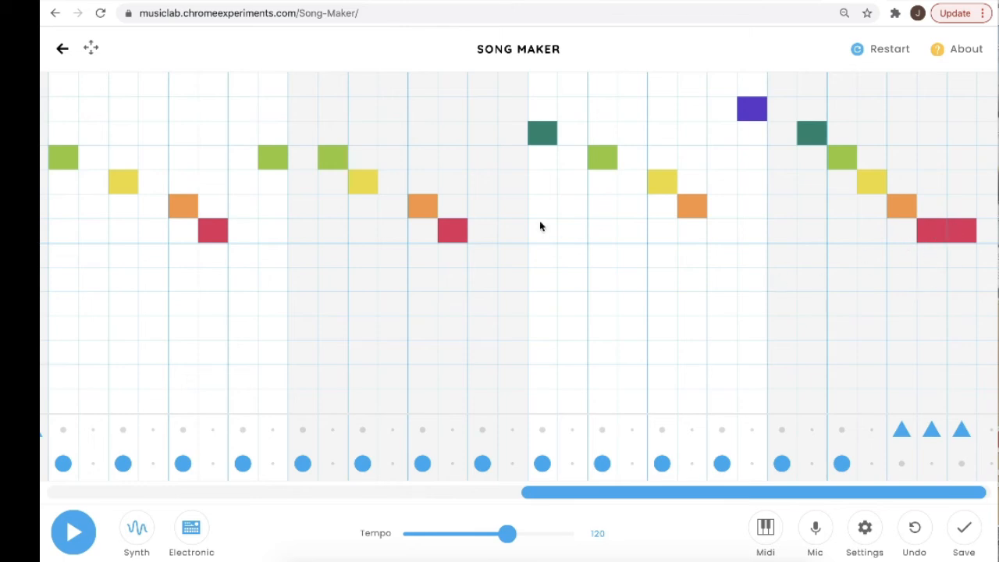
{"action": "scroll", "coordinate": [539, 225], "scroll_direction": "left", "scroll_amount": 10}
{"action": "scroll", "coordinate": [171, 247], "scroll_direction": "left", "scroll_amount": 10}
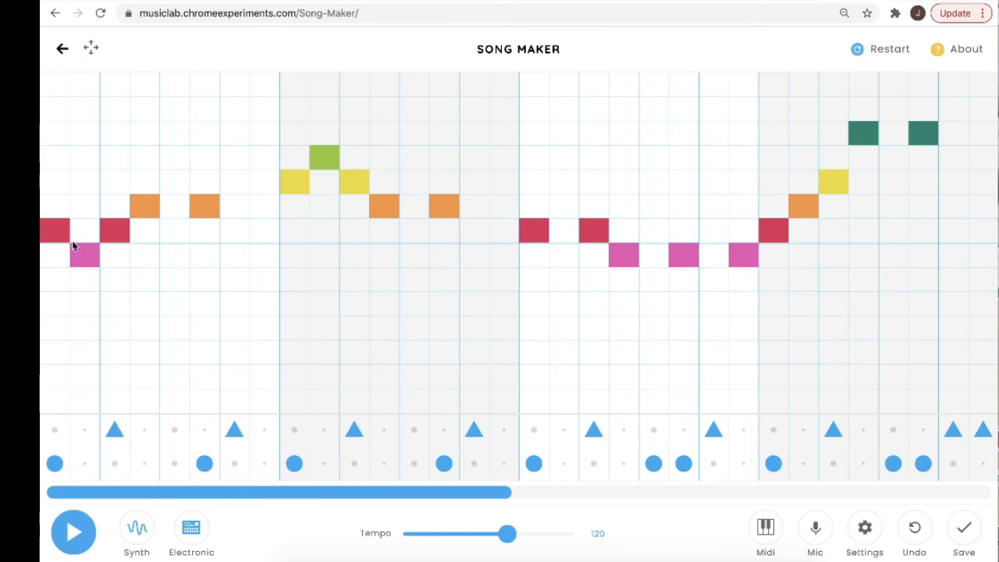
{"action": "scroll", "coordinate": [62, 238], "scroll_direction": "right", "scroll_amount": 10}
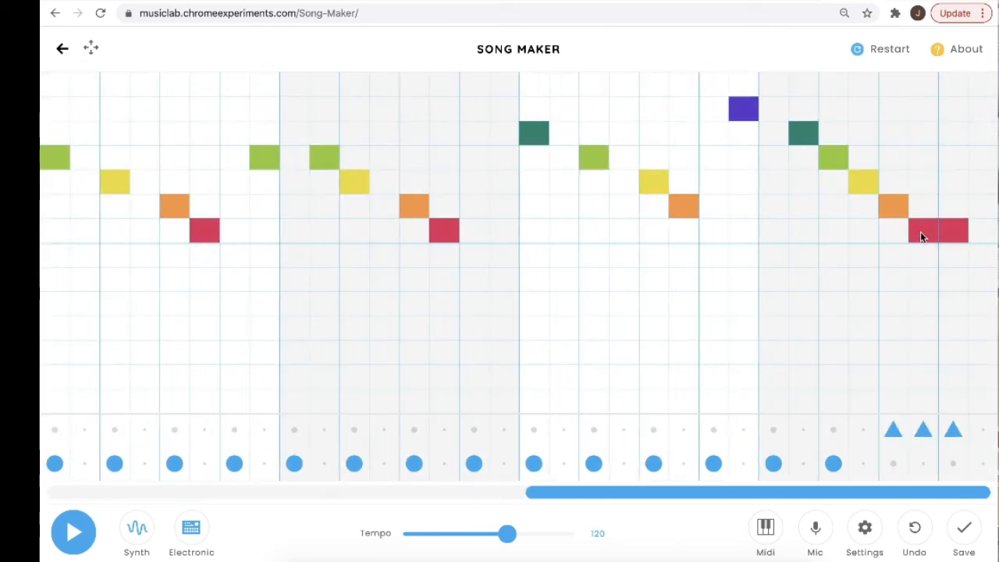
{"action": "scroll", "coordinate": [615, 251], "scroll_direction": "left", "scroll_amount": 10}
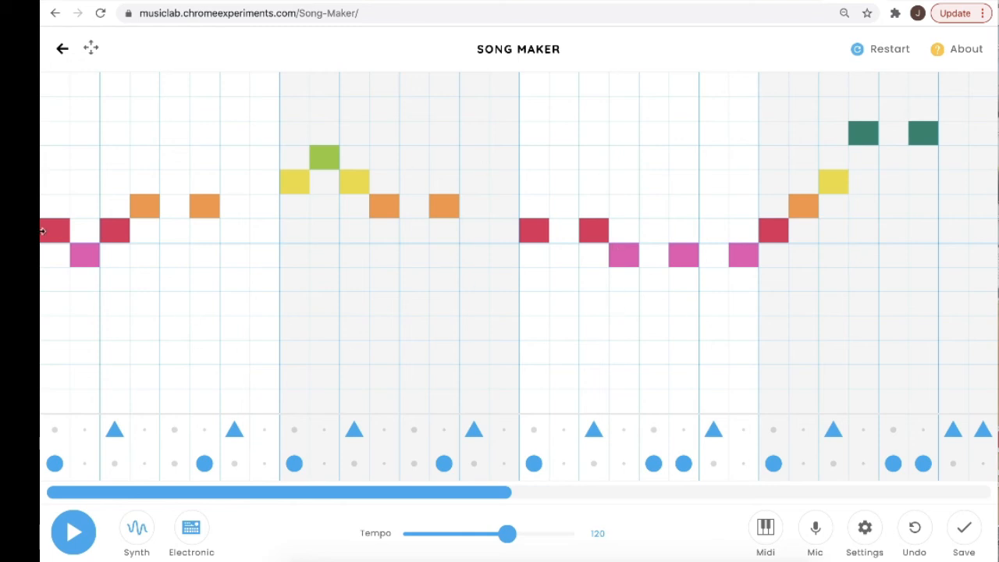
{"action": "scroll", "coordinate": [552, 247], "scroll_direction": "right", "scroll_amount": 10}
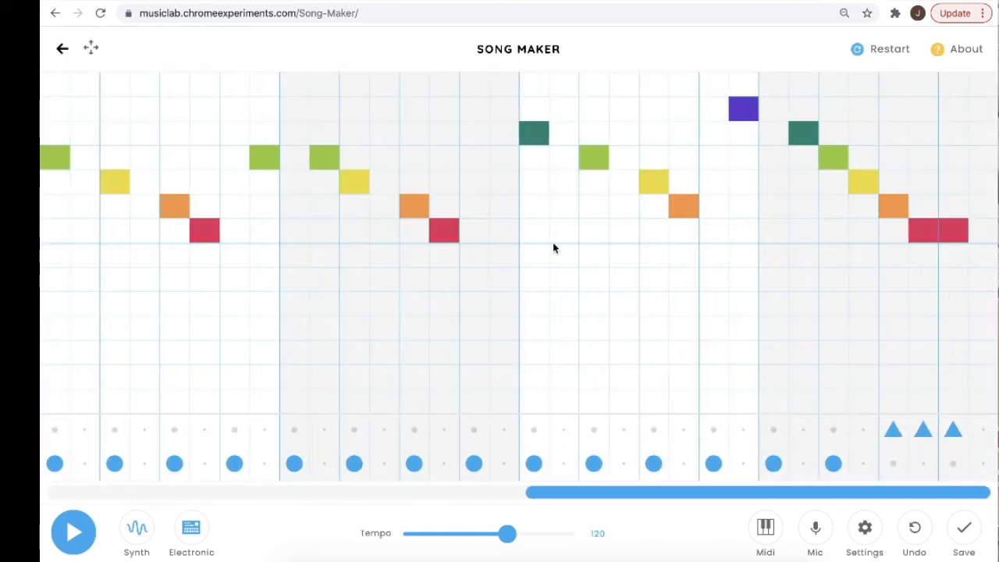
{"action": "scroll", "coordinate": [412, 319], "scroll_direction": "left", "scroll_amount": 10}
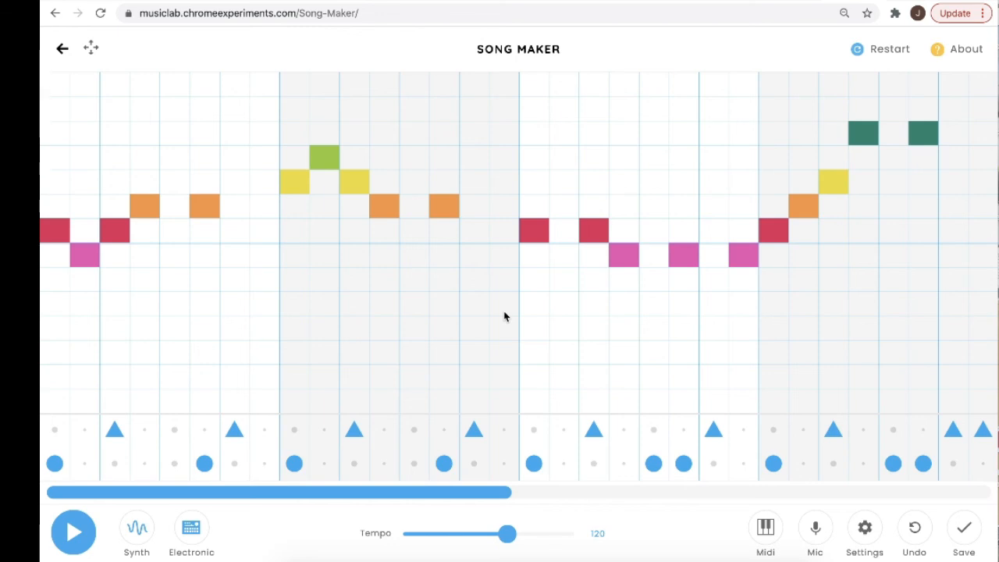
{"action": "scroll", "coordinate": [504, 316], "scroll_direction": "right", "scroll_amount": 10}
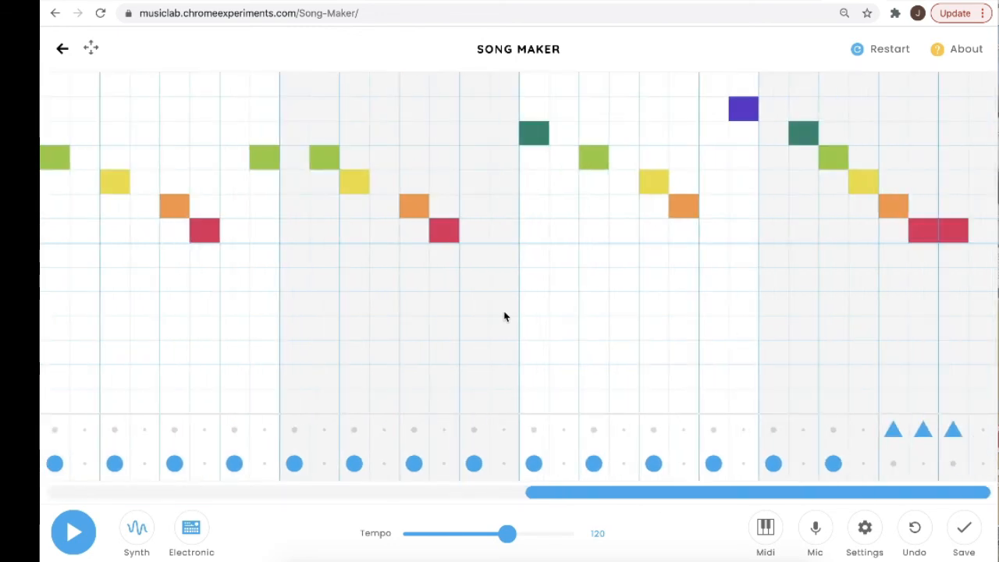